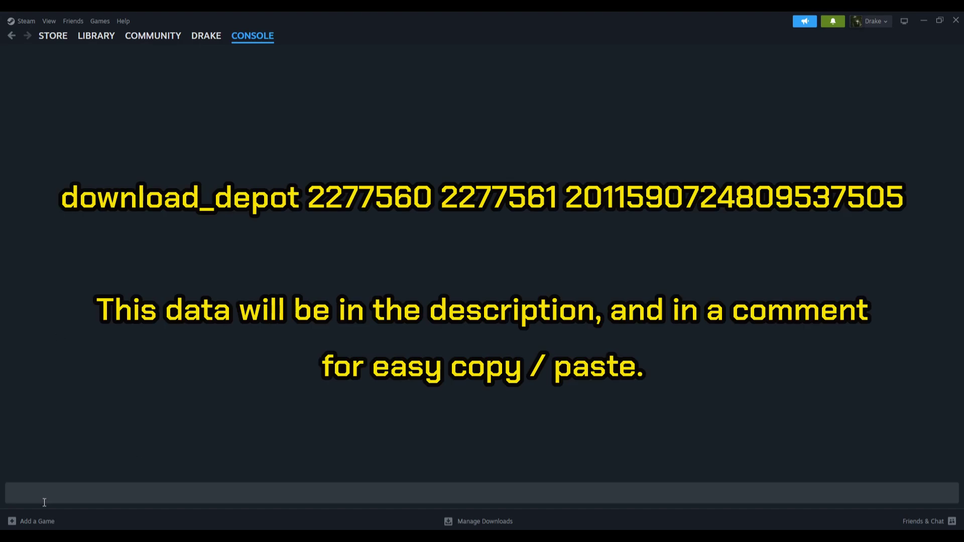
{"action": "left_click", "coordinate": [60, 493]}
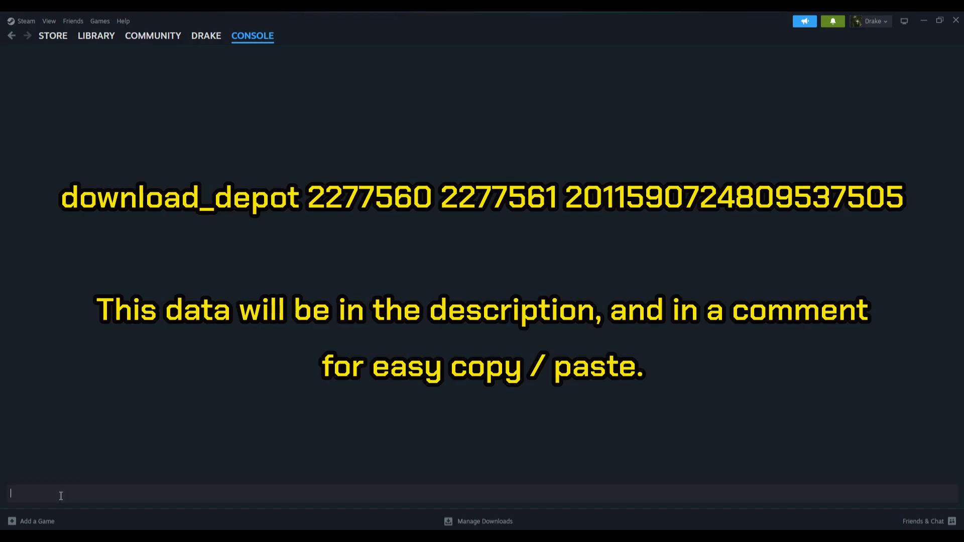
{"action": "key", "text": "ctrl+v"}
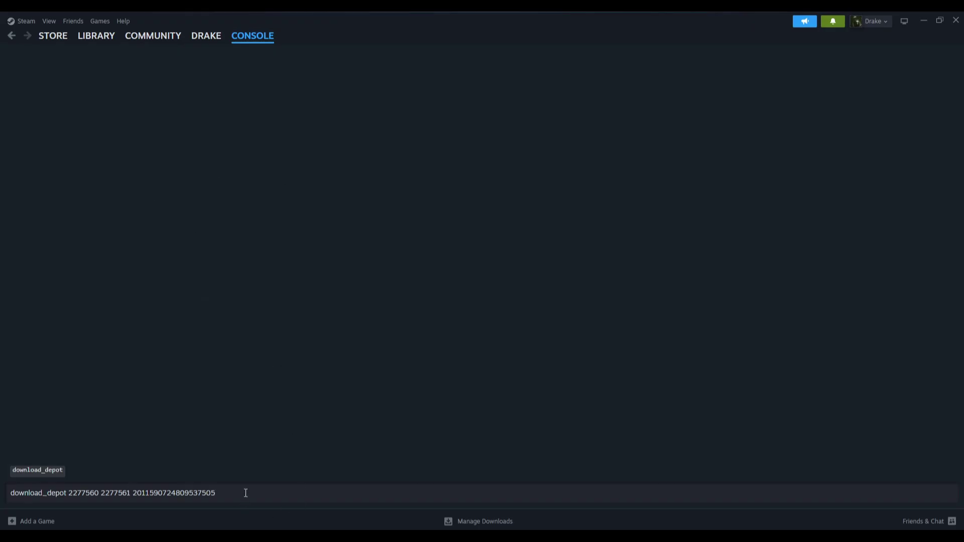
{"action": "key", "text": "Return"}
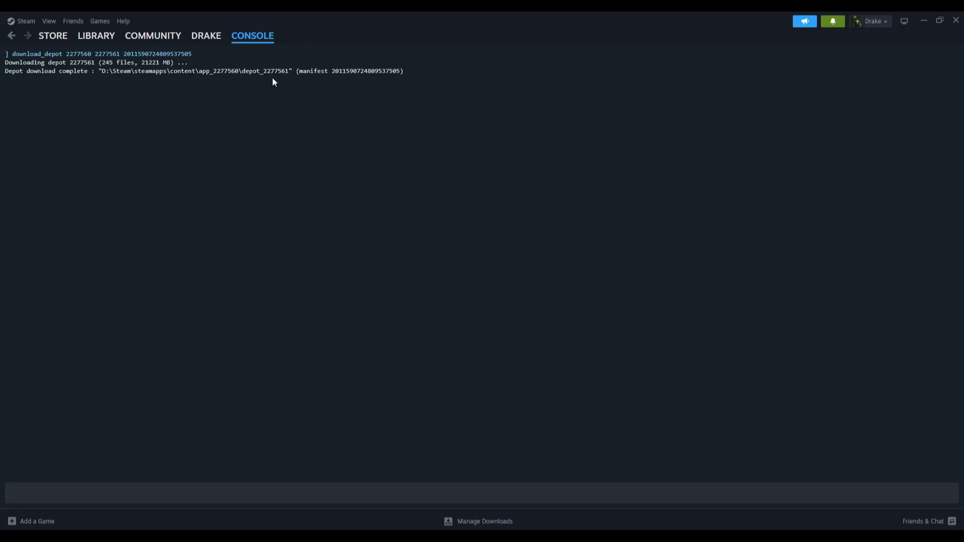
Switch to File Explorer and open the depot_2277561 folder inside app_2277560.
{"action": "key", "text": "alt+Tab"}
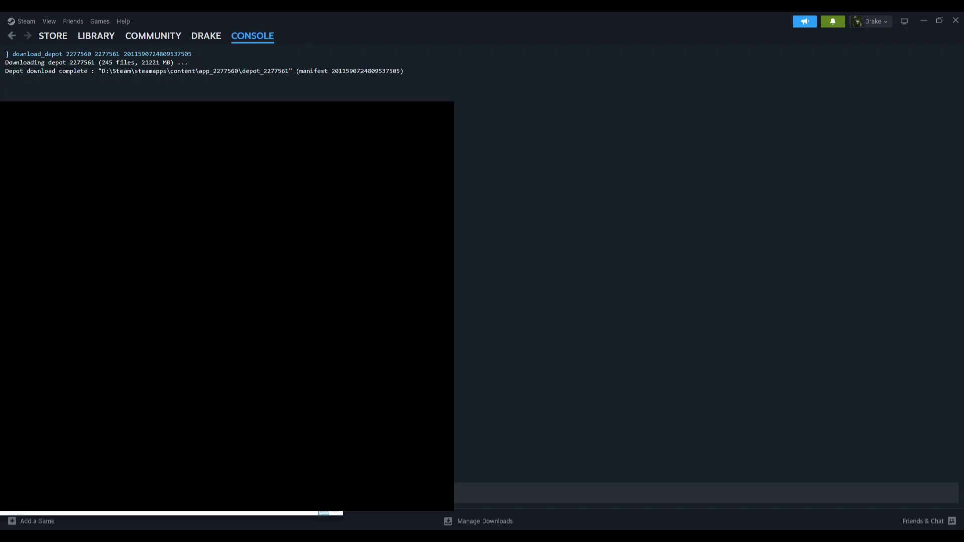
{"action": "left_click", "coordinate": [821, 142]}
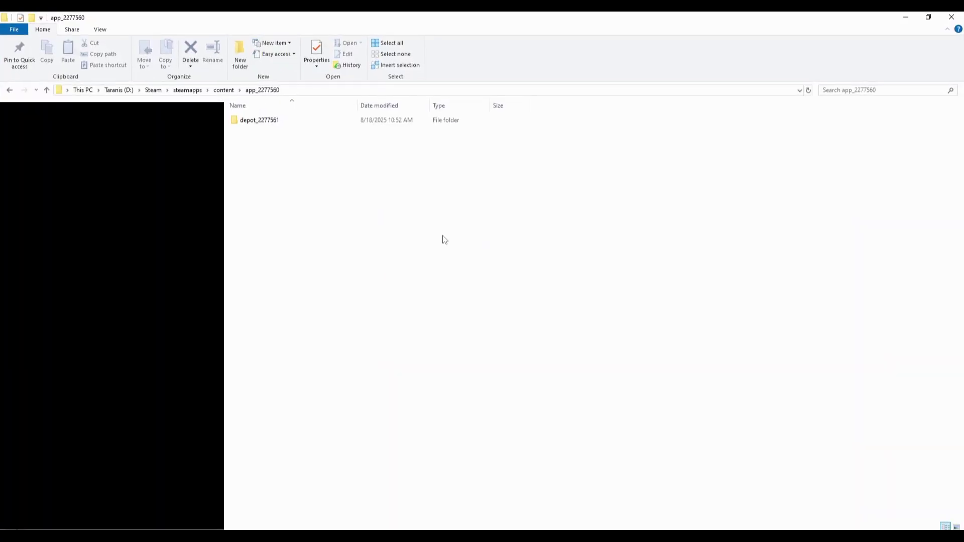
{"action": "double_click", "coordinate": [265, 126]}
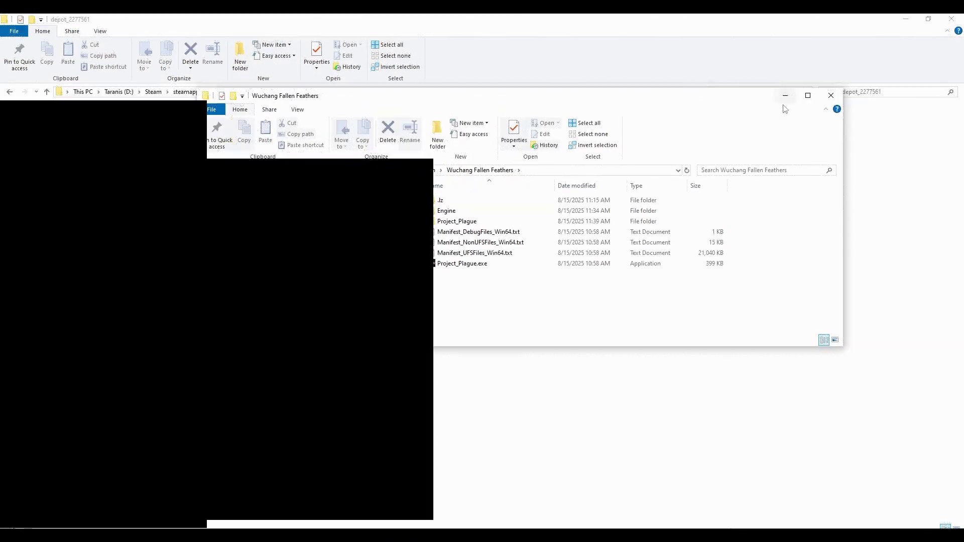
Check the file attributes of appmanifest_2277560.acf in the steamapps folder, including its Read-only setting.
{"action": "left_click_drag", "start_coordinate": [732, 142], "coordinate": [699, 258]}
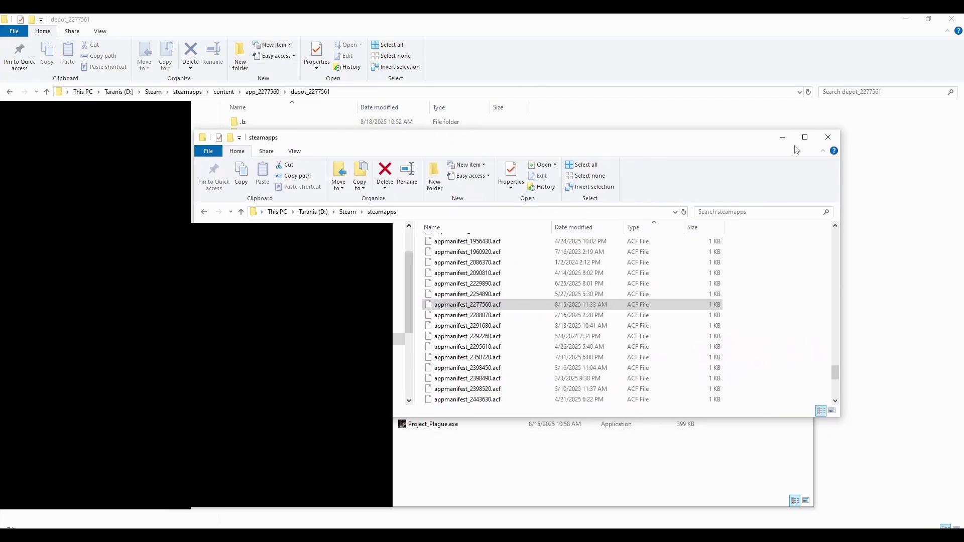
{"action": "left_click", "coordinate": [804, 137]}
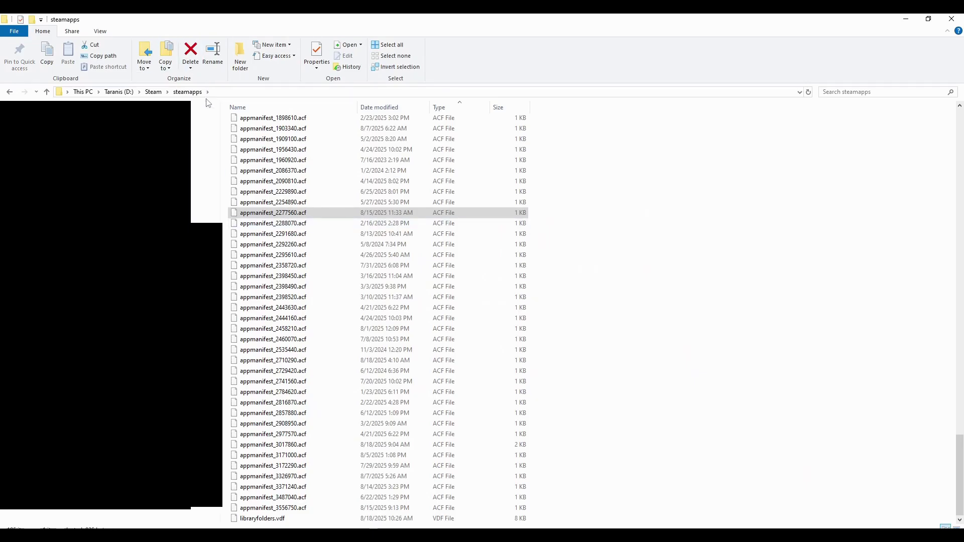
{"action": "left_click", "coordinate": [275, 216]}
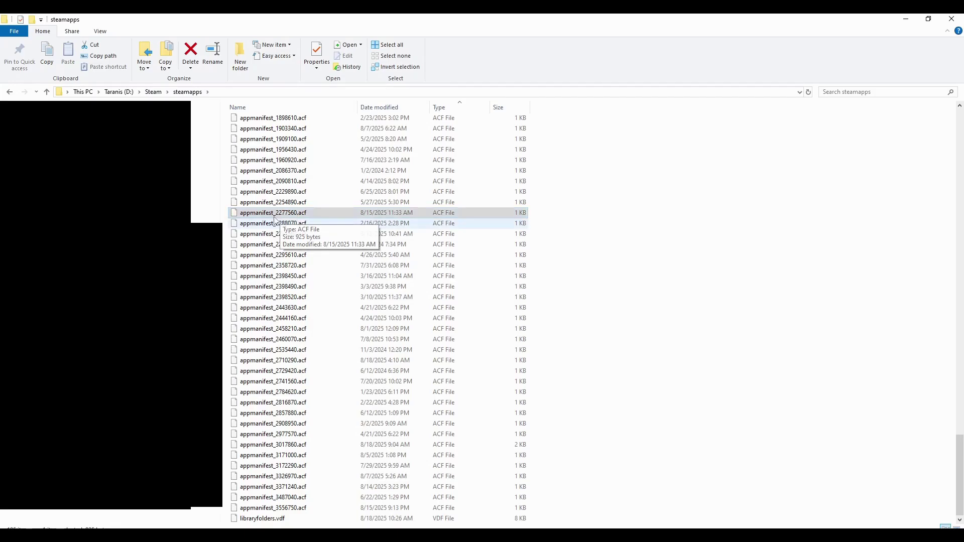
{"action": "right_click", "coordinate": [295, 216]}
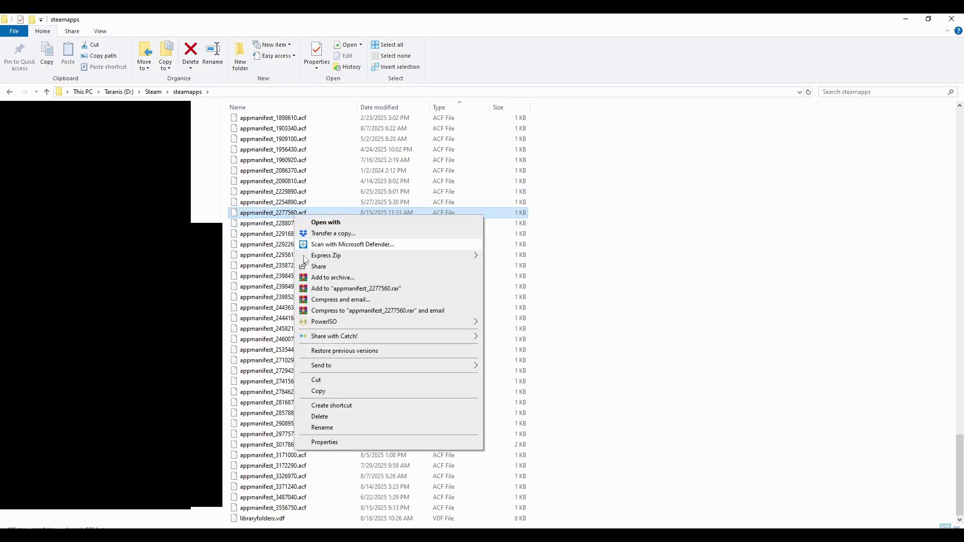
{"action": "left_click", "coordinate": [369, 441]}
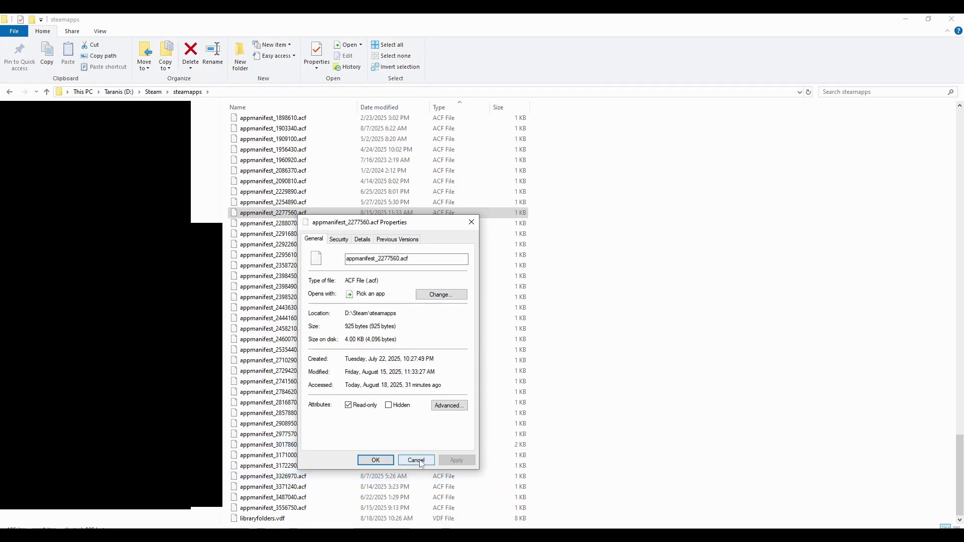
{"action": "left_click", "coordinate": [471, 222]}
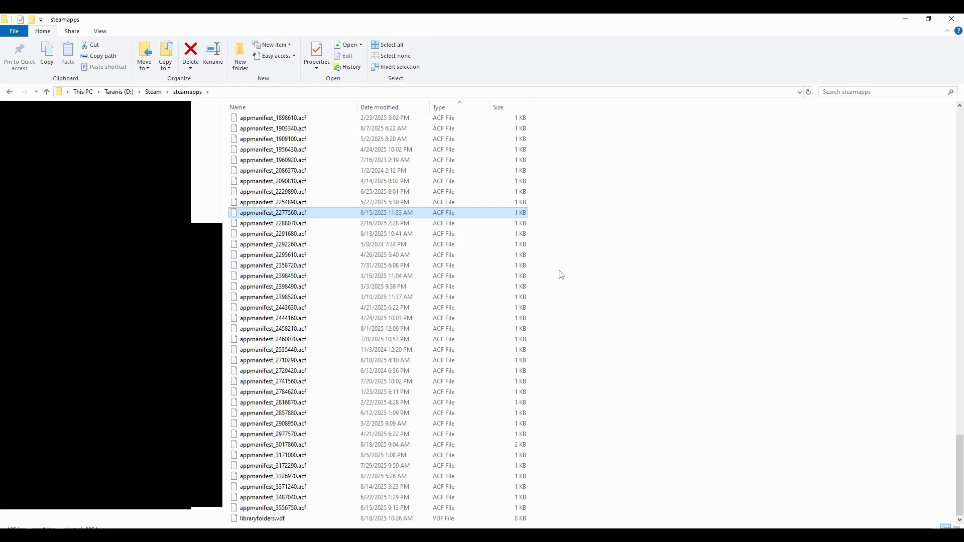
{"action": "left_click", "coordinate": [904, 21]}
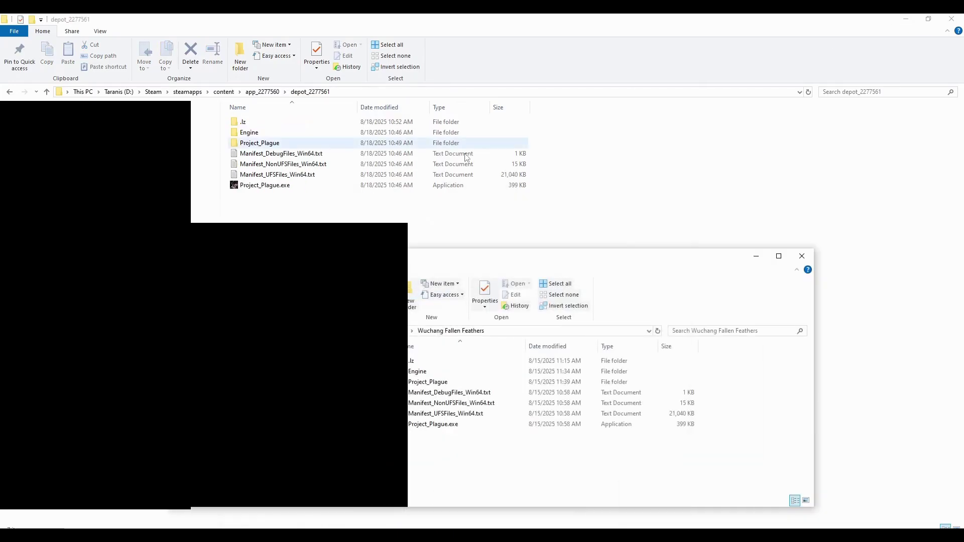
In the depot_2277561 folder, delete the stray .txt file and create a text document named steam_appid.txt.
{"action": "left_click", "coordinate": [689, 173]}
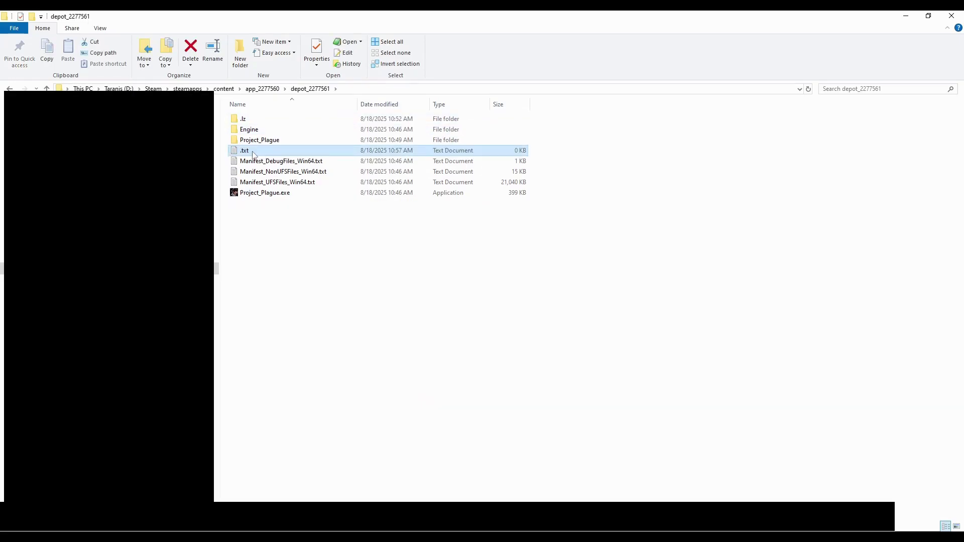
{"action": "key", "text": "Delete"}
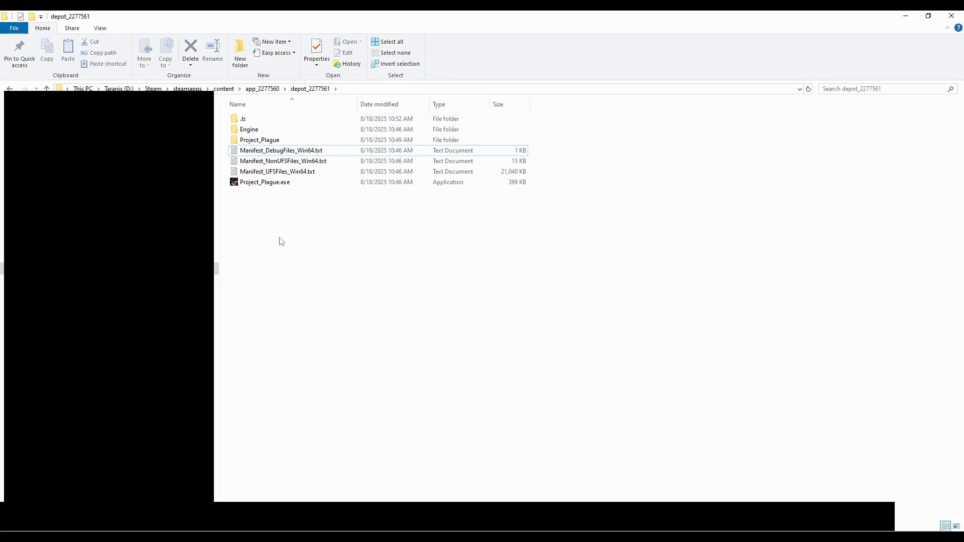
{"action": "right_click", "coordinate": [280, 238]}
{"action": "mouse_move", "coordinate": [338, 370]}
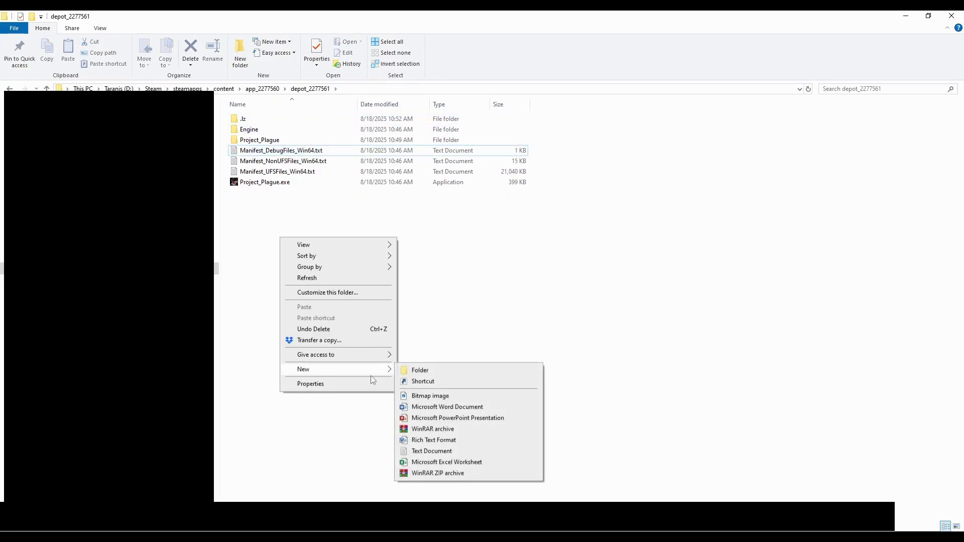
{"action": "left_click", "coordinate": [457, 450]}
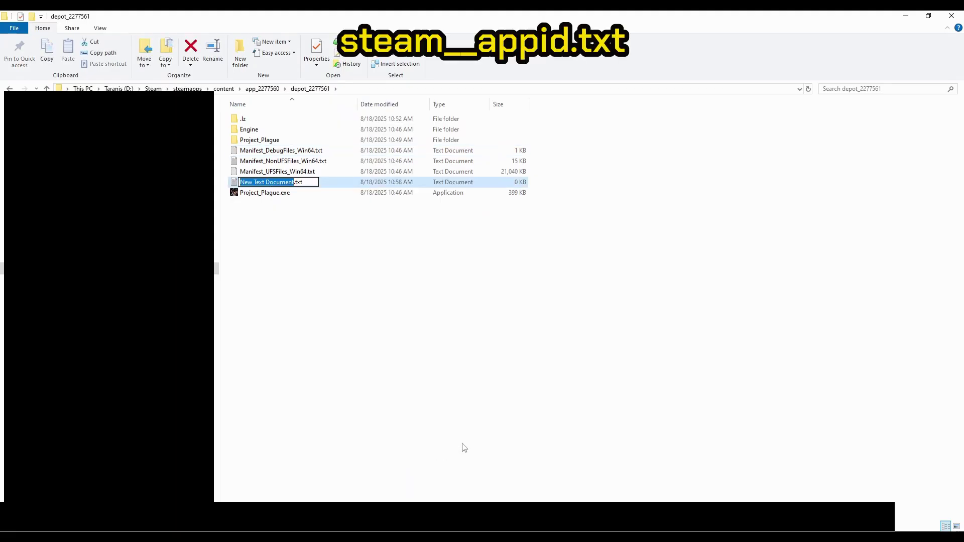
{"action": "type", "text": "steam_"}
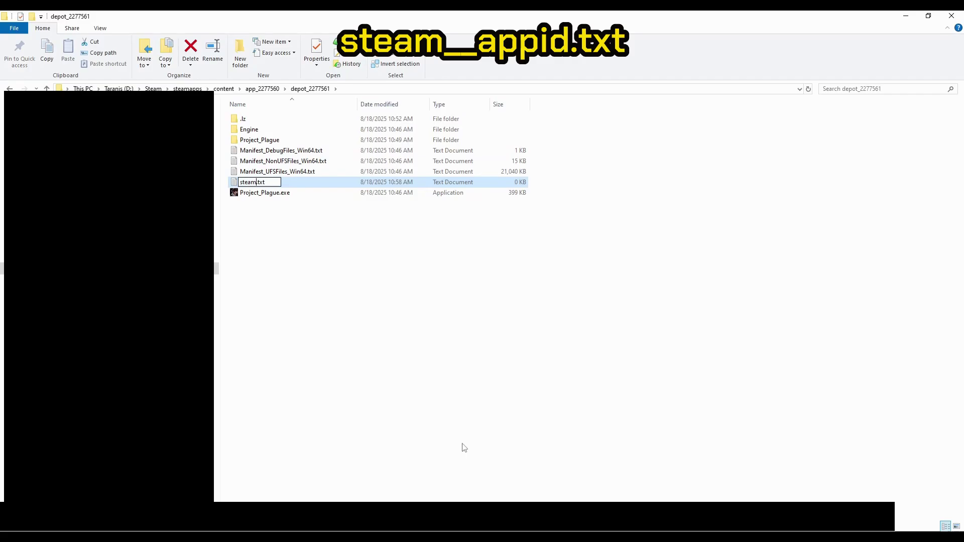
{"action": "type", "text": "appid."}
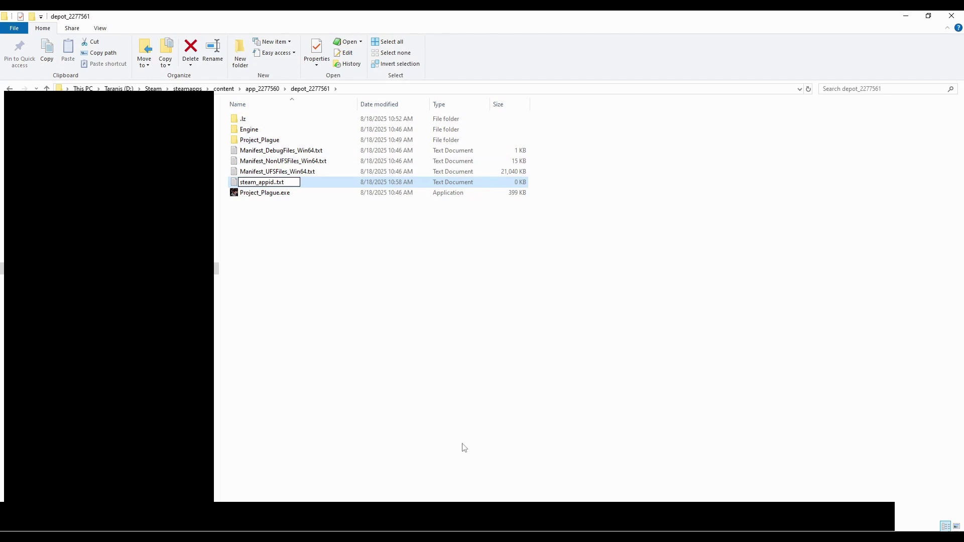
{"action": "key", "text": "BackSpace"}
{"action": "key", "text": "Right"}
{"action": "key", "text": "Return"}
Enter 2277560 as the content of steam_appid.txt and save the file.
{"action": "double_click", "coordinate": [265, 193]}
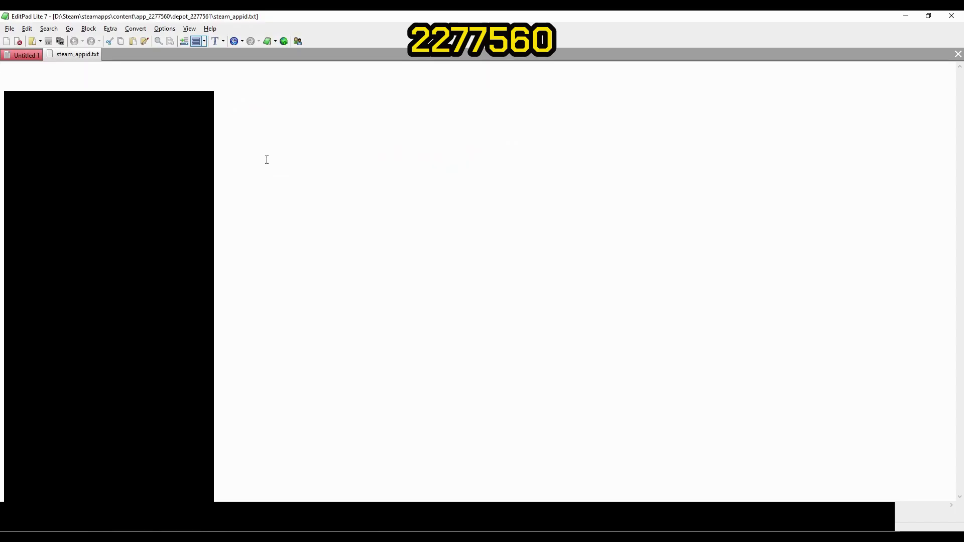
{"action": "type", "text": "2277560"}
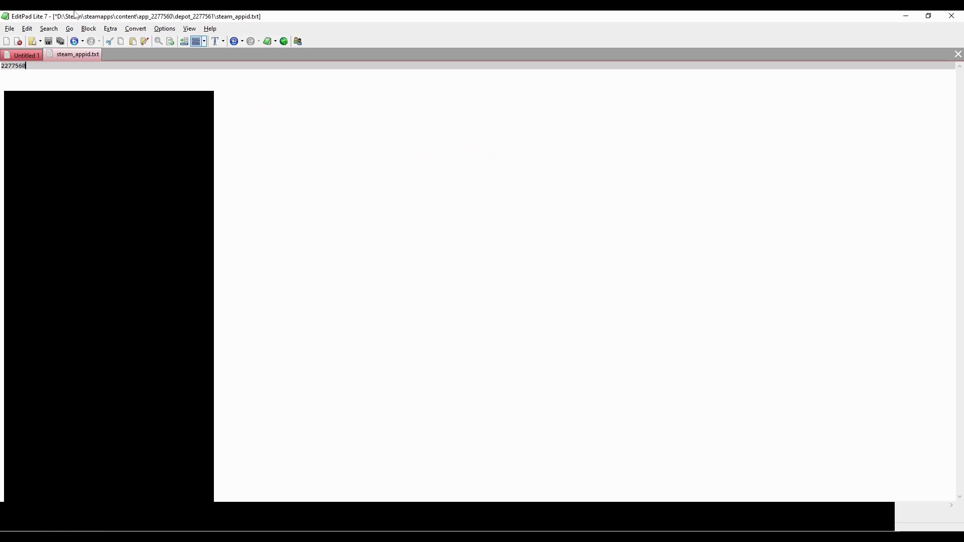
{"action": "key", "text": "ctrl+s"}
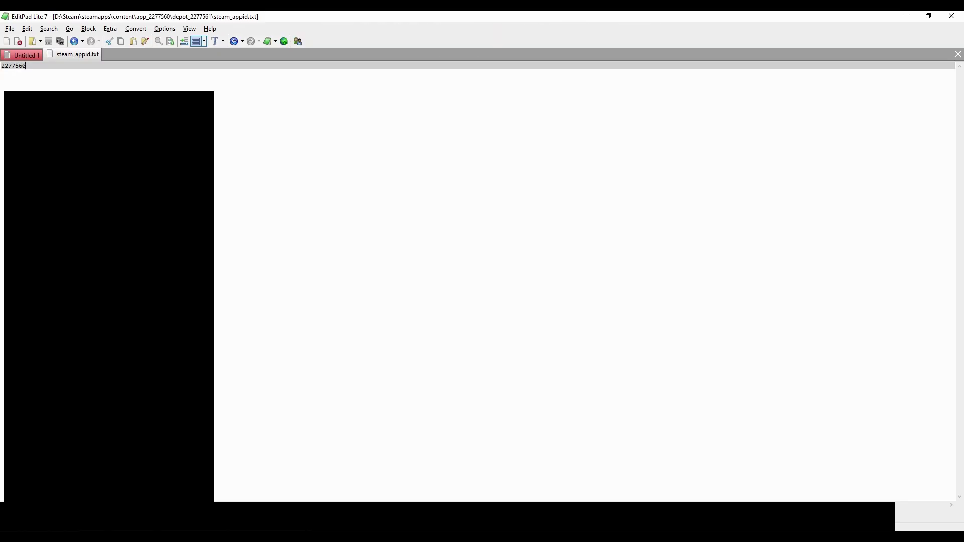
Switch to Steam, start adding a non-Steam game to the library and browse for its program file.
{"action": "key", "text": "alt+Tab"}
{"action": "left_click", "coordinate": [276, 184]}
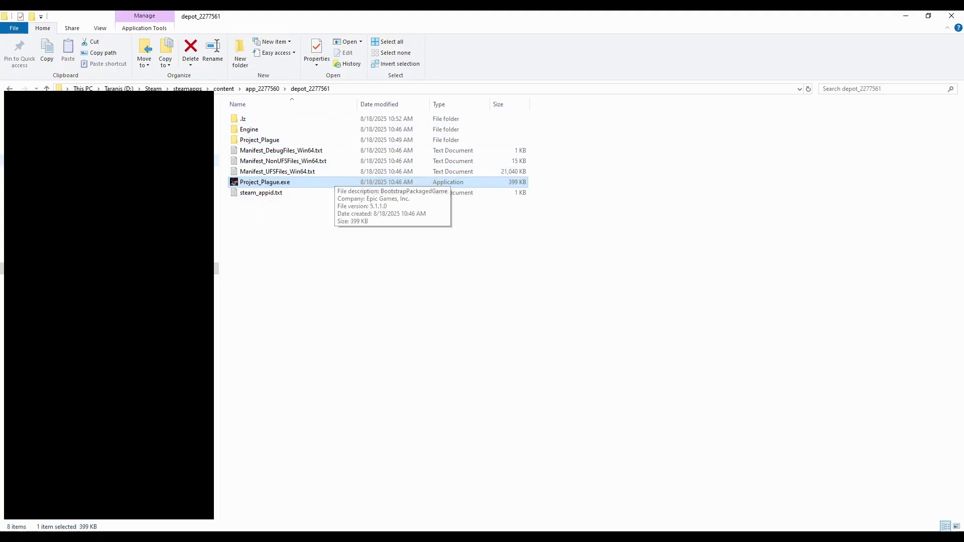
{"action": "key", "text": "alt+Tab"}
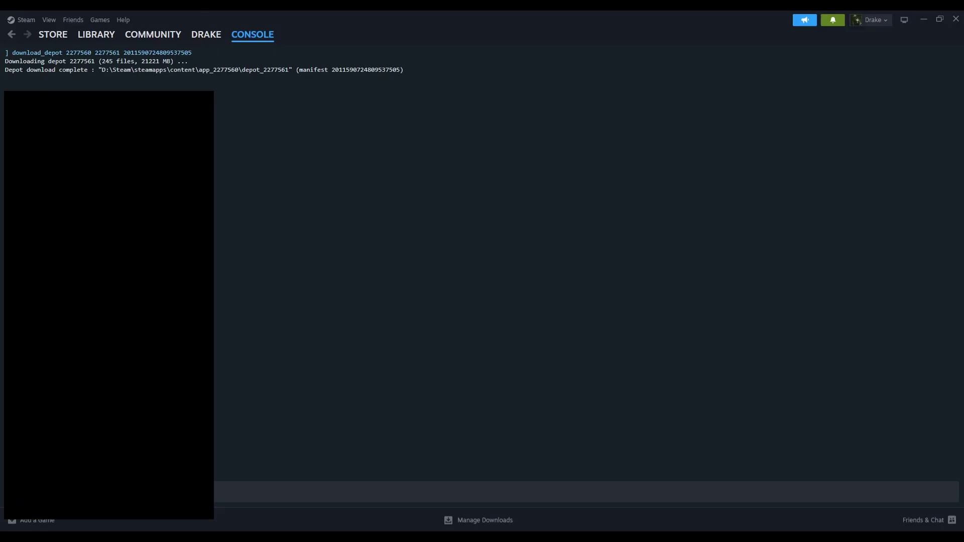
{"action": "left_click", "coordinate": [101, 21]}
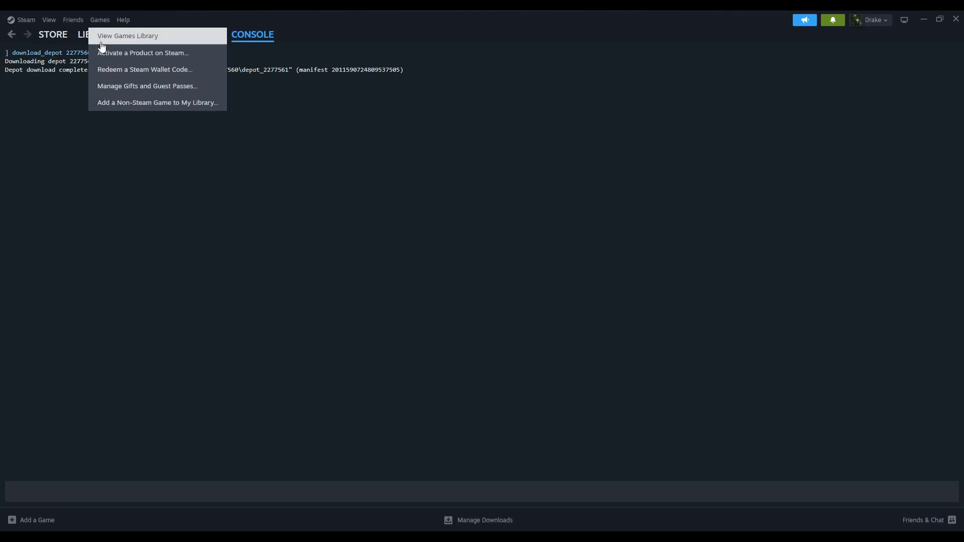
{"action": "left_click", "coordinate": [155, 103]}
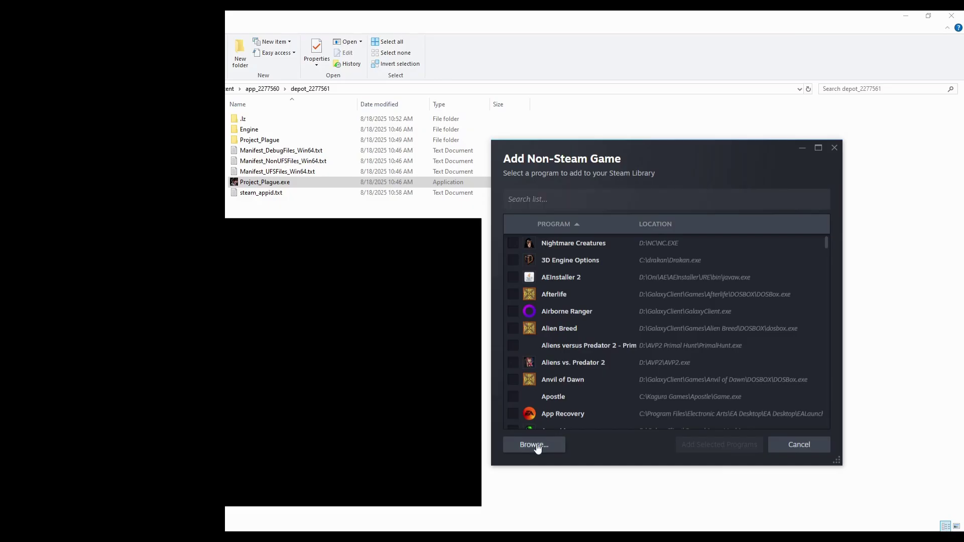
{"action": "left_click", "coordinate": [533, 445]}
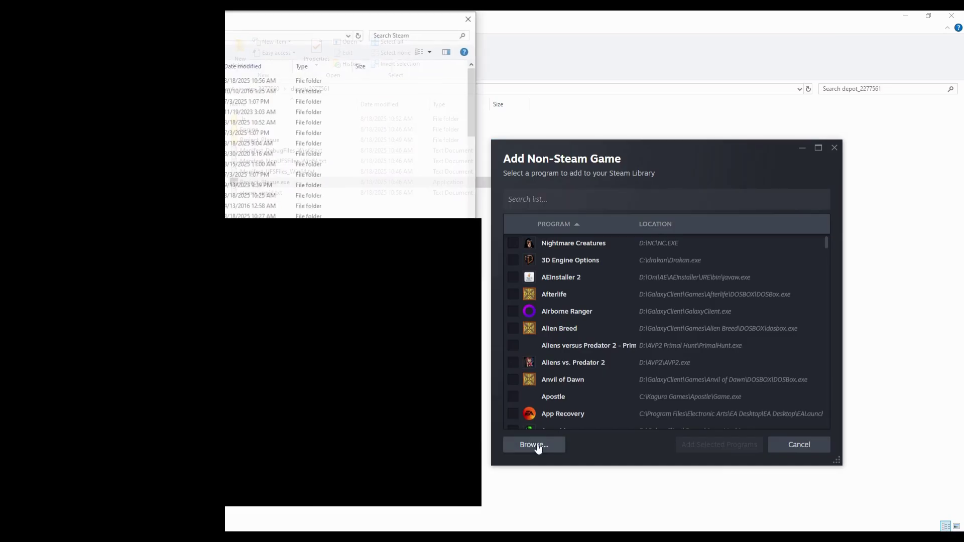
{"action": "left_click_drag", "start_coordinate": [271, 25], "coordinate": [390, 133]}
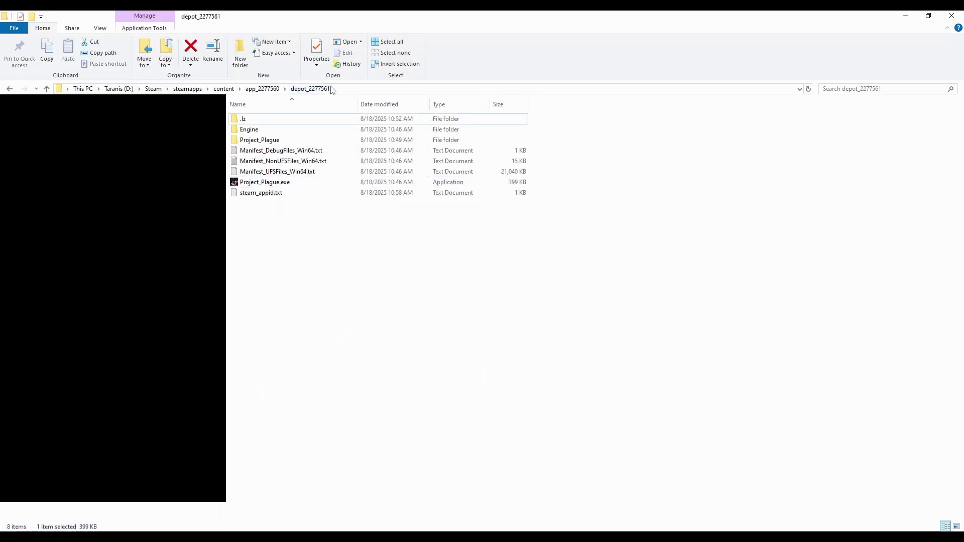
Copy the depot_2277561 folder path from File Explorer and open that folder in the game file picker.
{"action": "left_click", "coordinate": [338, 88]}
{"action": "key", "text": "ctrl+c"}
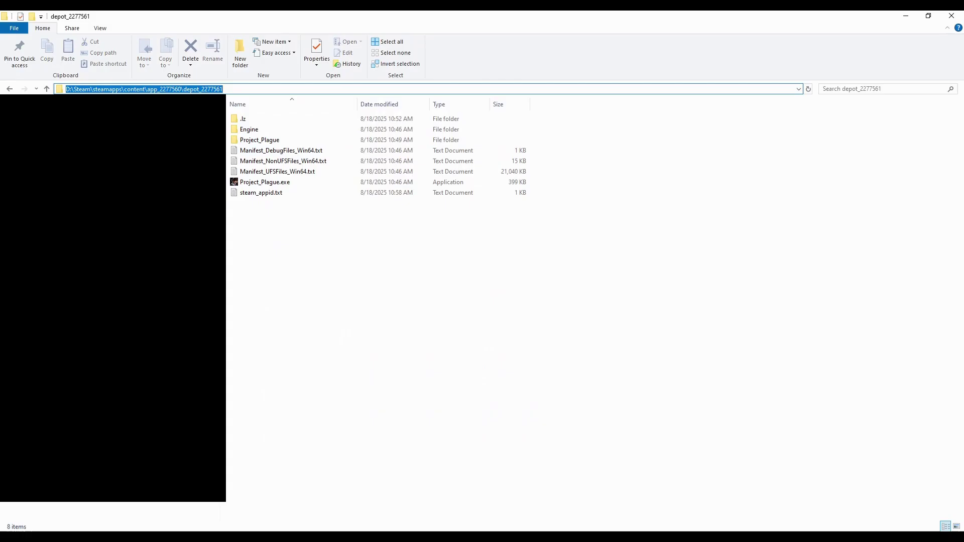
{"action": "double_click", "coordinate": [852, 24]}
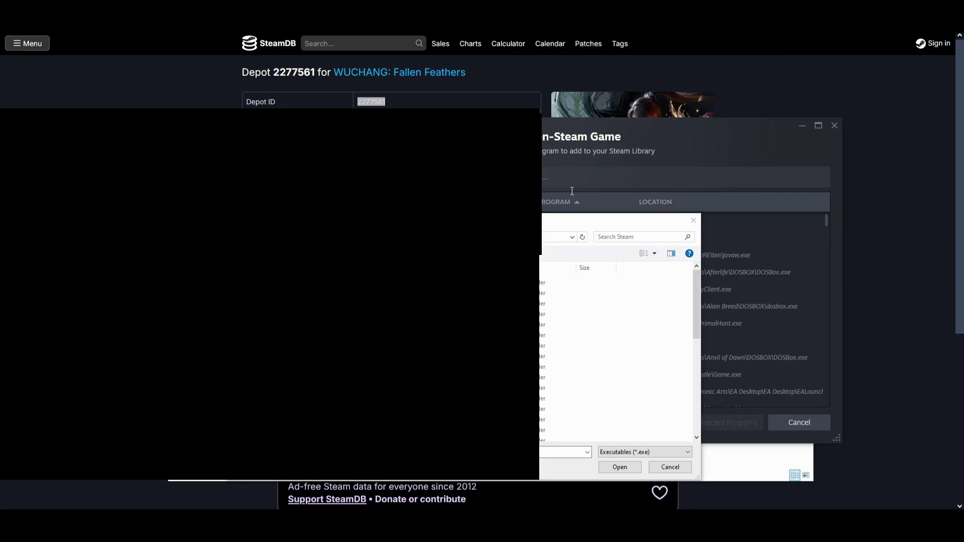
{"action": "key", "text": "ctrl+v"}
{"action": "key", "text": "Return"}
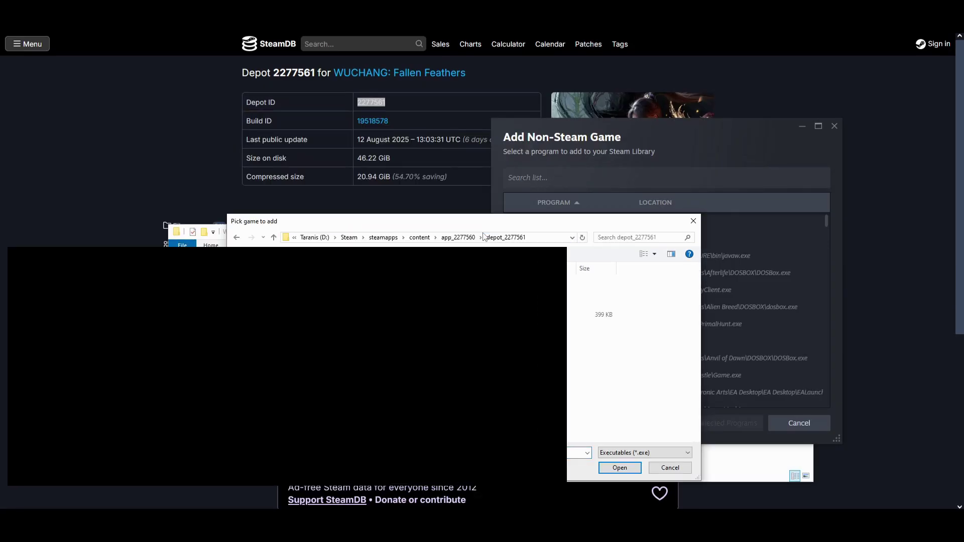
Choose Project_Plague.exe and add it to the Steam library as a non-Steam game.
{"action": "left_click", "coordinate": [358, 315]}
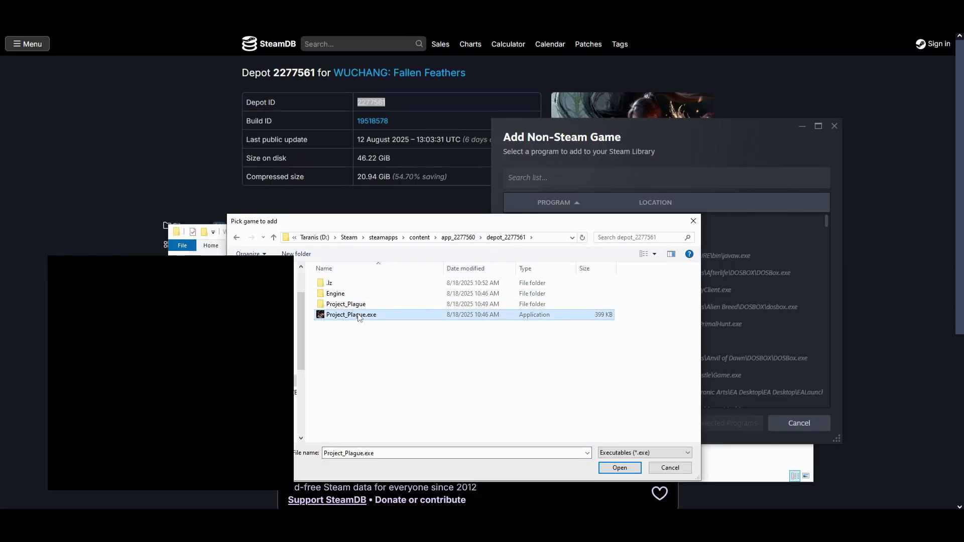
{"action": "left_click", "coordinate": [620, 467]}
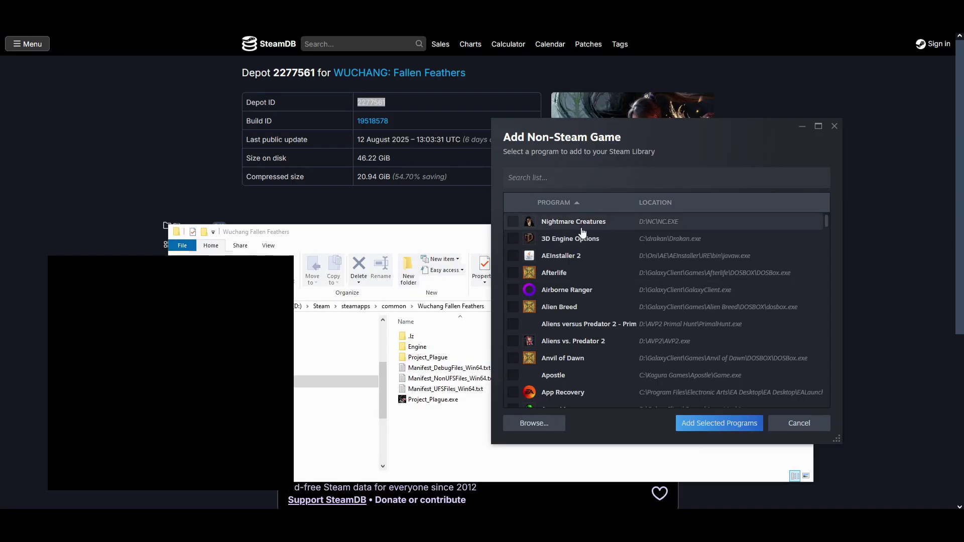
{"action": "left_click", "coordinate": [720, 424]}
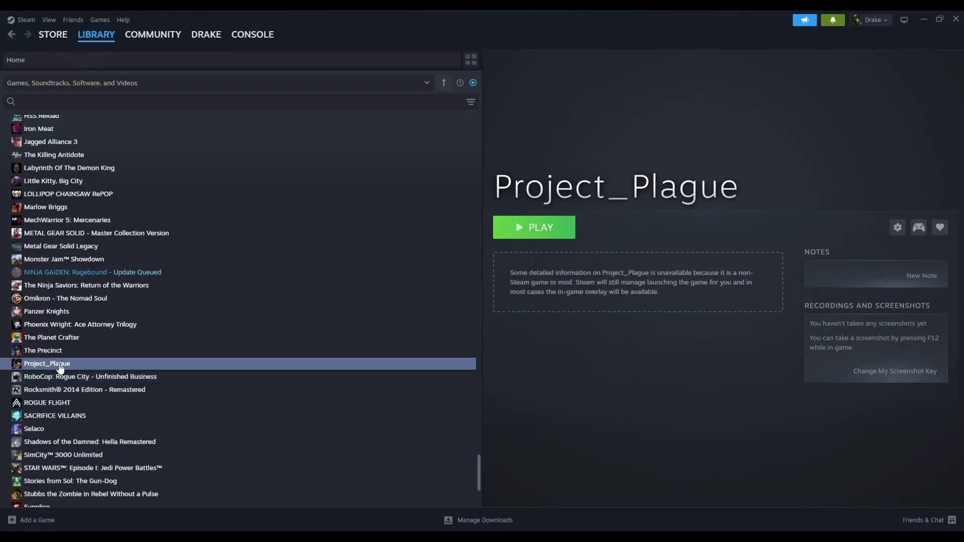
Open the shortcut properties of Project_Plague in the Steam library.
{"action": "right_click", "coordinate": [58, 364]}
{"action": "left_click", "coordinate": [108, 442]}
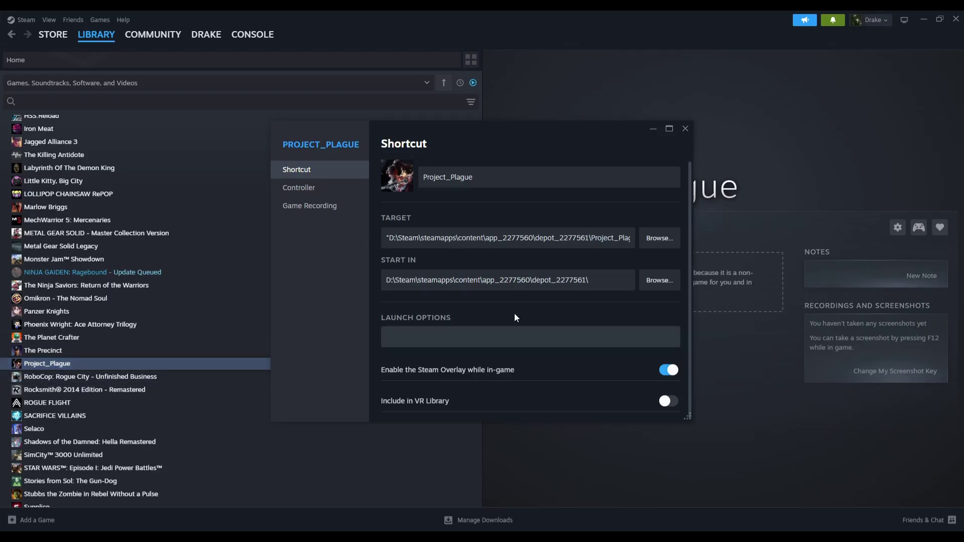
Rename the Project_Plague shortcut as Wuchang 1.4 and close its properties.
{"action": "double_click", "coordinate": [496, 181]}
{"action": "type", "text": "Wuchang 1.5"}
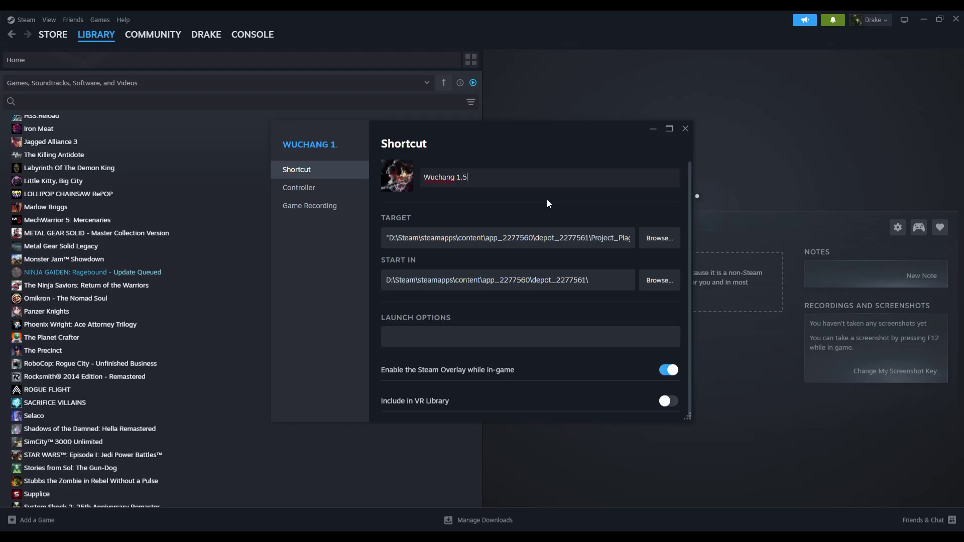
{"action": "key", "text": "BackSpace"}
{"action": "type", "text": "4"}
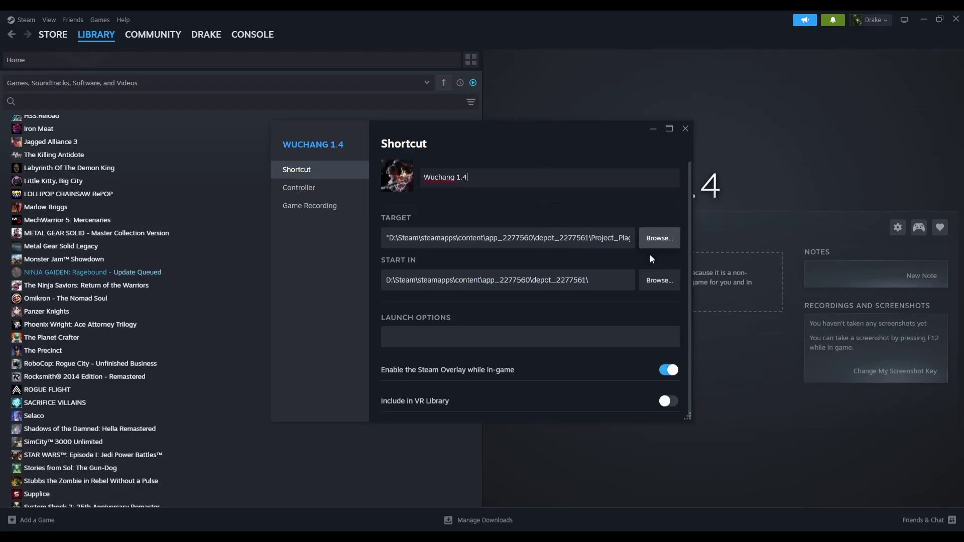
{"action": "left_click", "coordinate": [686, 130]}
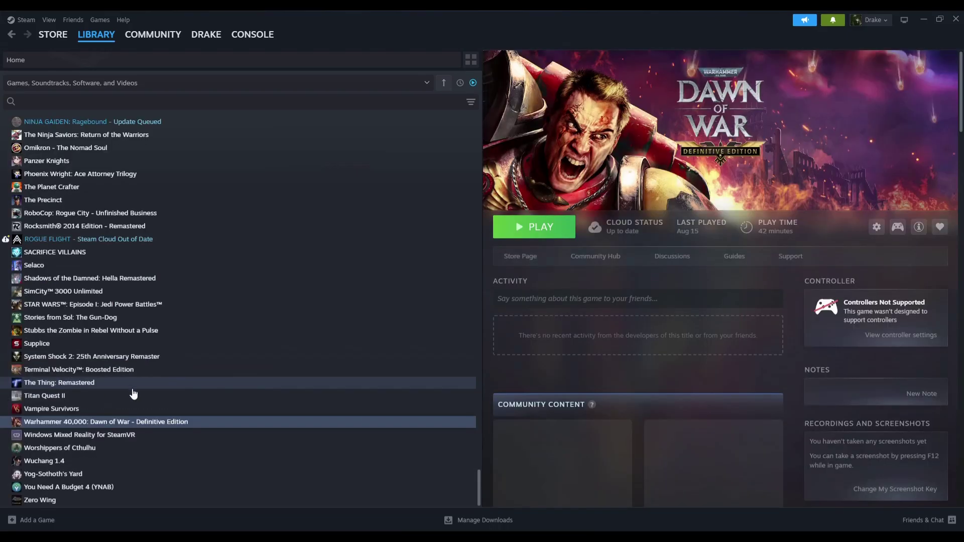
Launch Wuchang 1.4 from the library and check the save files on the game's Load Game screen.
{"action": "left_click", "coordinate": [57, 461]}
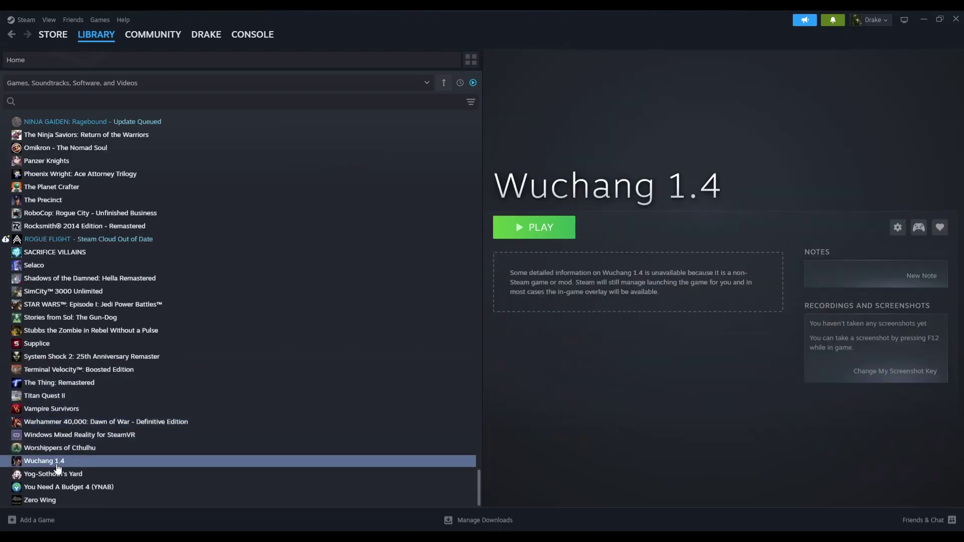
{"action": "left_click", "coordinate": [546, 231]}
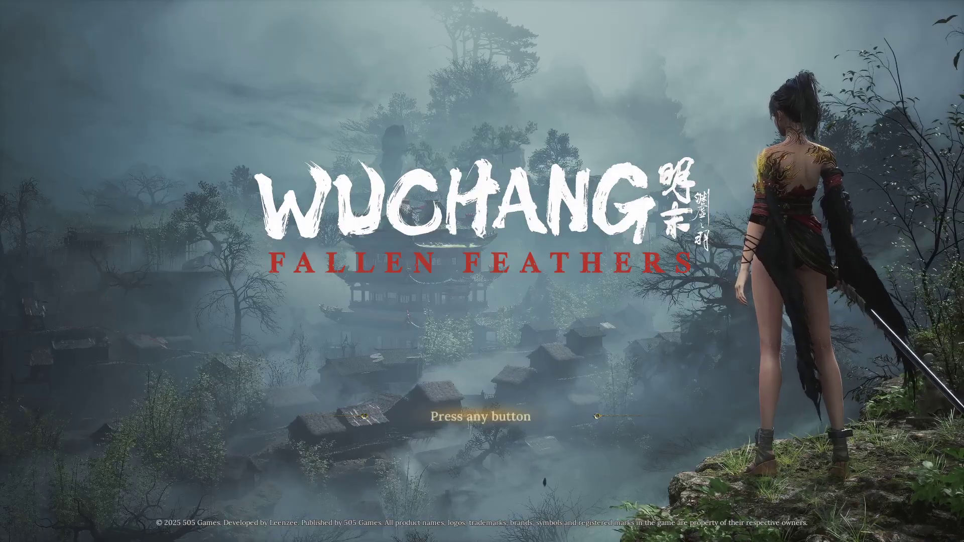
{"action": "key", "text": "Return"}
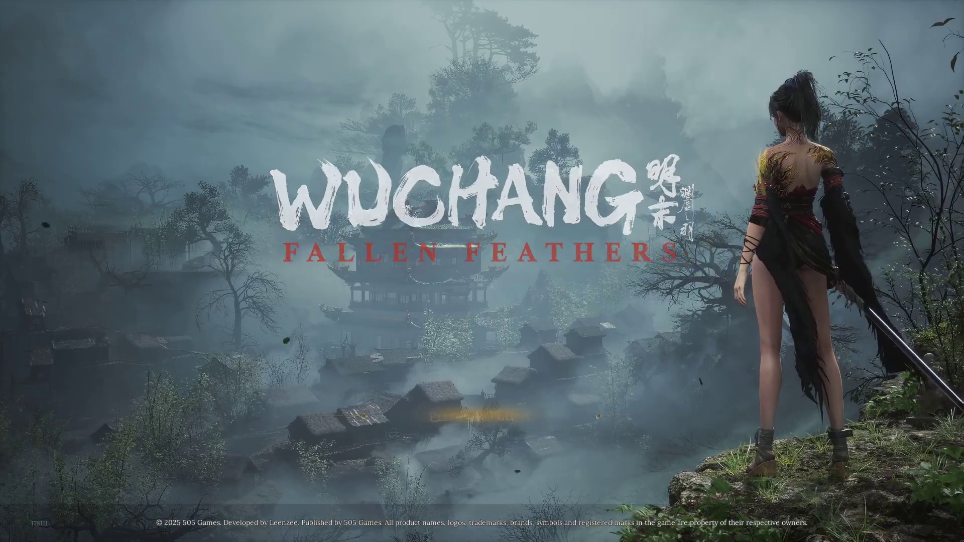
{"action": "key", "text": "Down"}
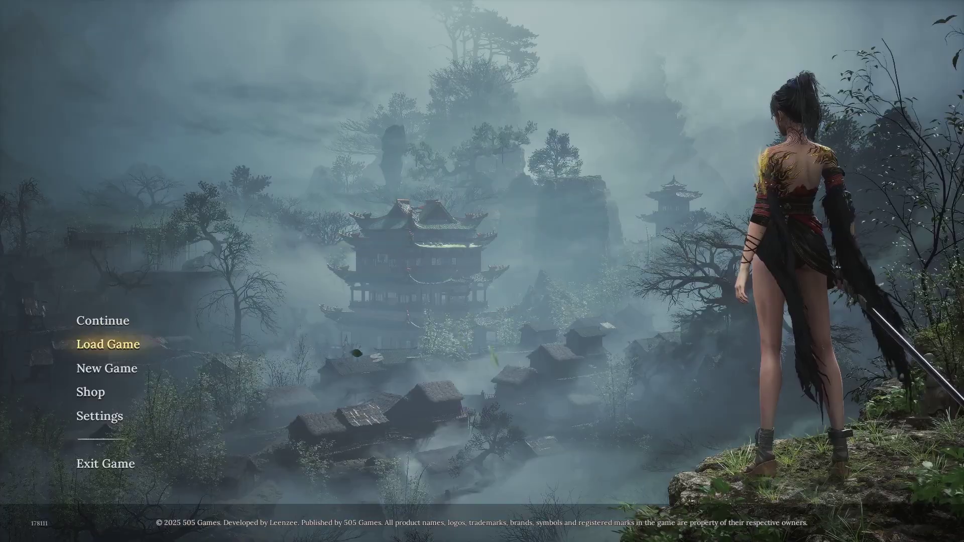
{"action": "key", "text": "Return"}
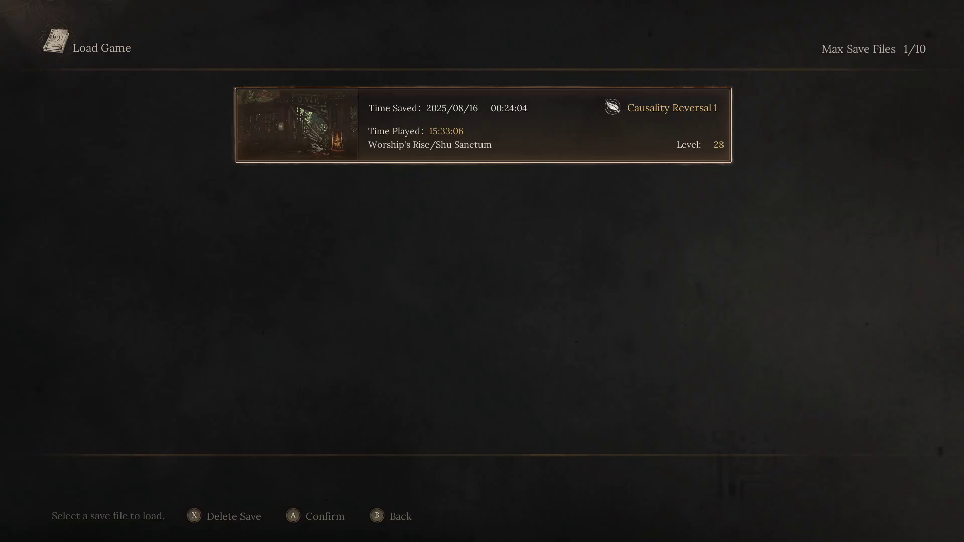
{"action": "key", "text": "Escape"}
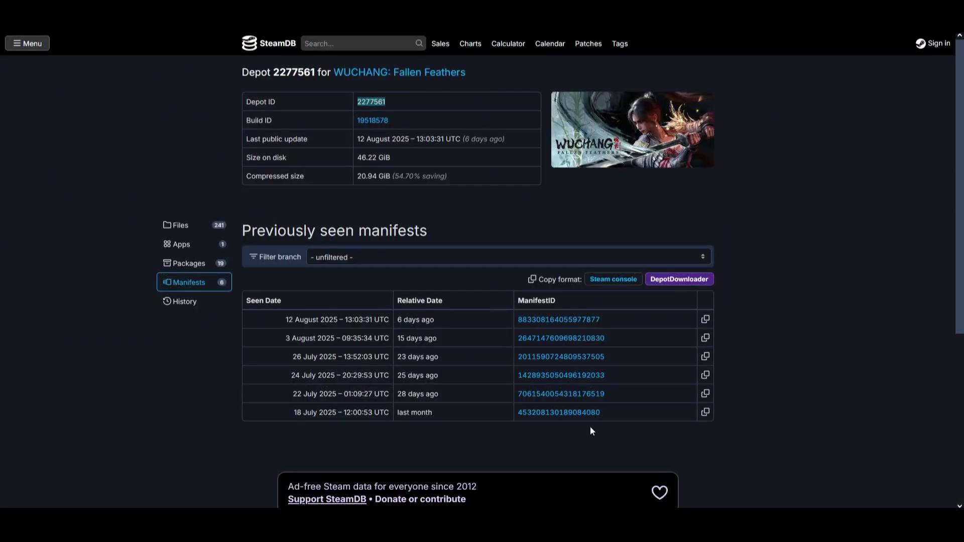
On SteamDB, examine the seen dates and manifest IDs of depot 2277561, from the 18 July 2025 release to the 12 August 2025 version.
{"action": "left_click_drag", "start_coordinate": [293, 357], "coordinate": [402, 362]}
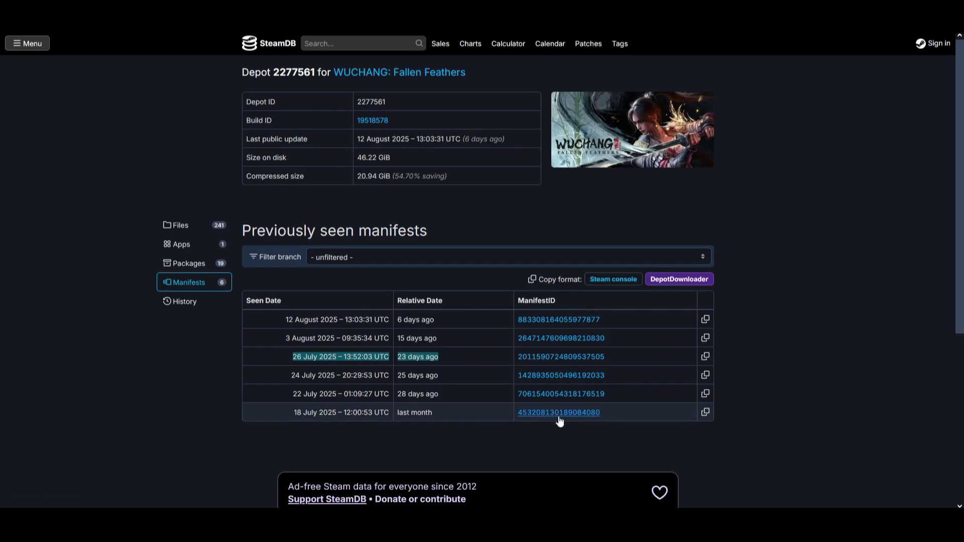
{"action": "left_click", "coordinate": [285, 413]}
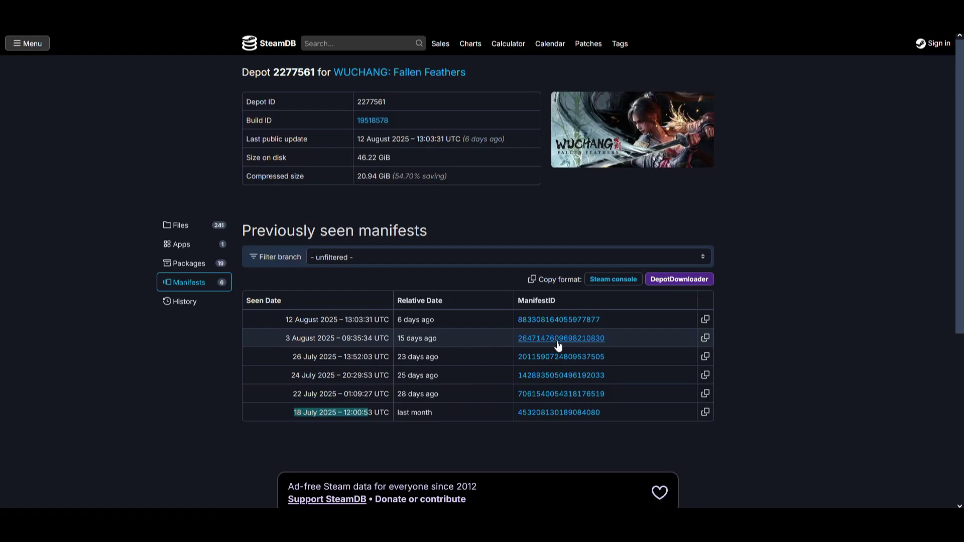
{"action": "left_click_drag", "start_coordinate": [610, 322], "coordinate": [518, 317]}
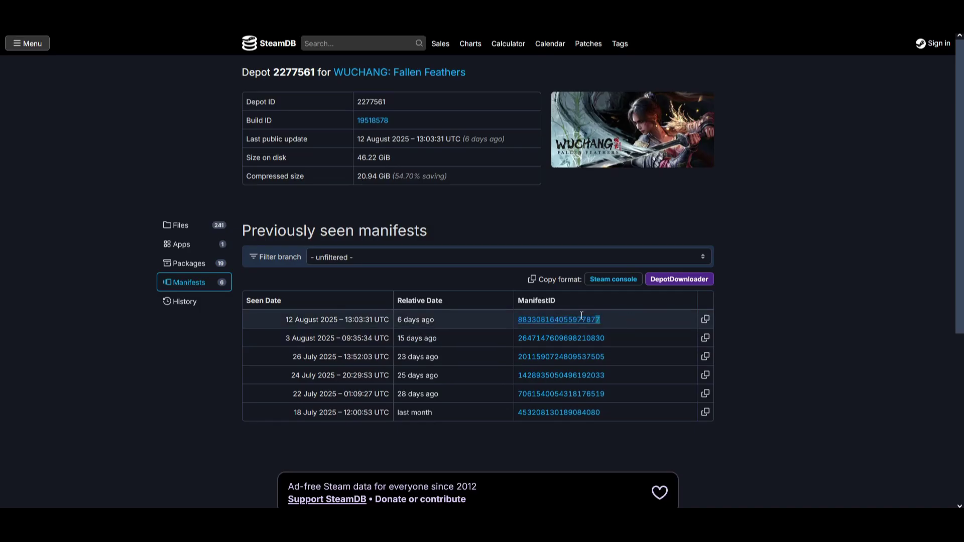
{"action": "left_click", "coordinate": [812, 369]}
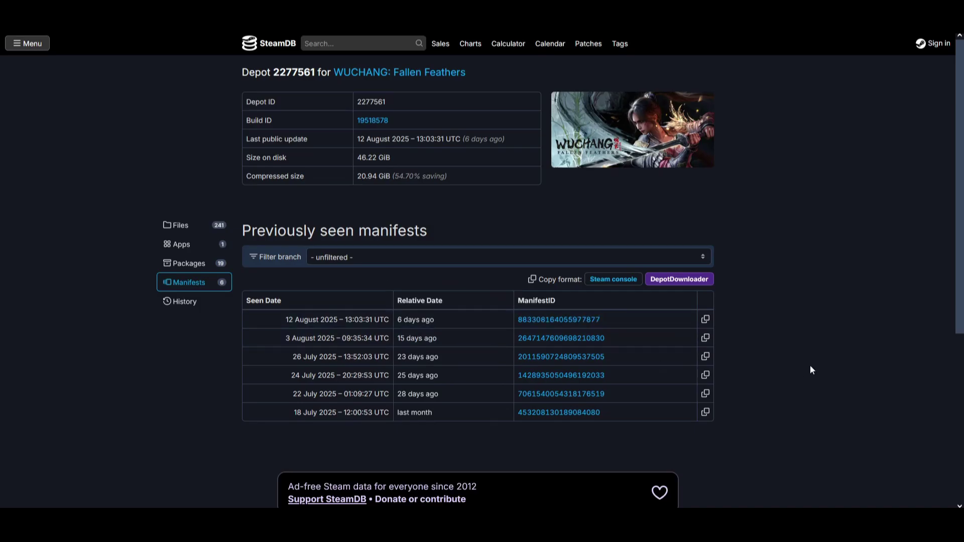